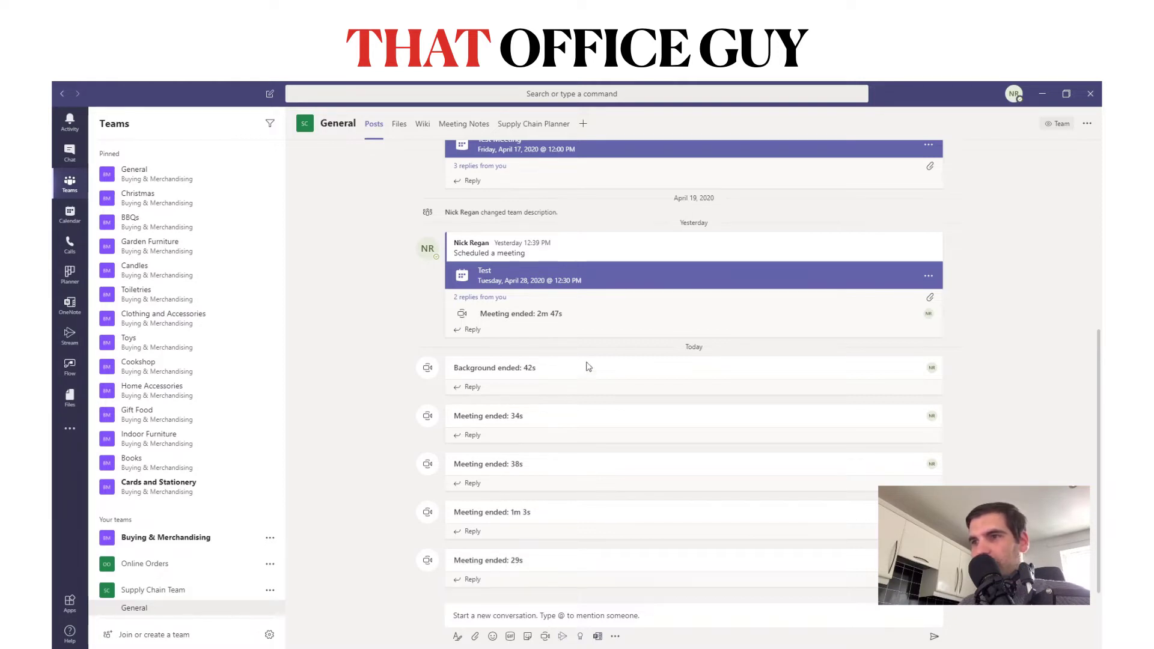
Step: Start a Meet now instant meeting from the General channel with the camera on
click(545, 637)
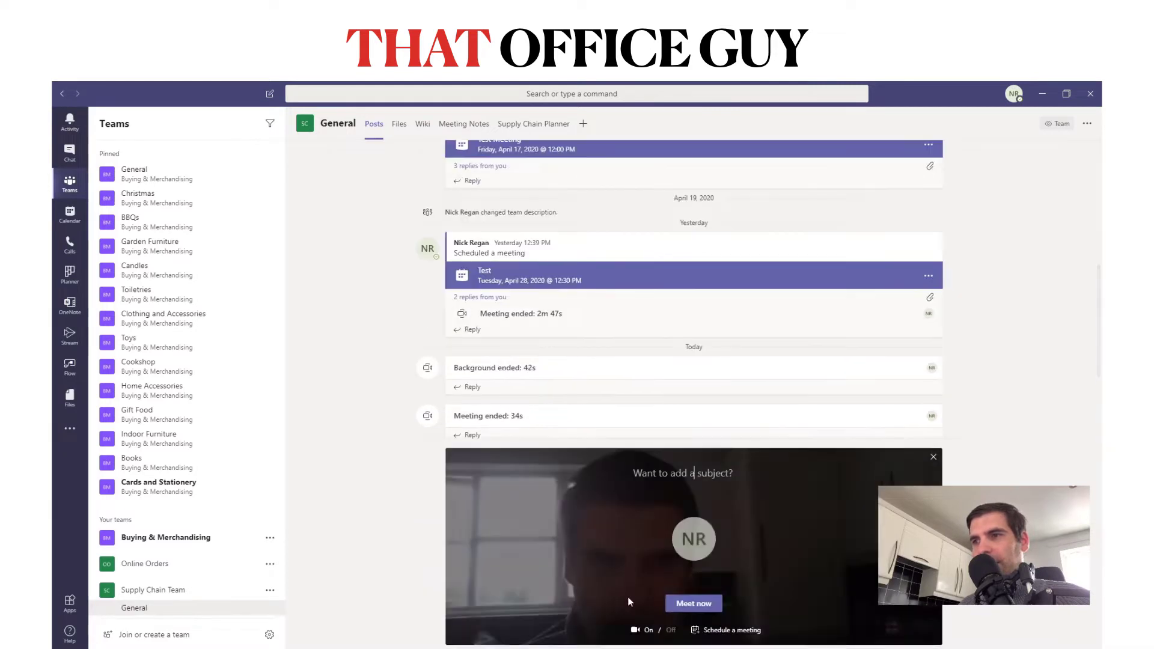
click(694, 604)
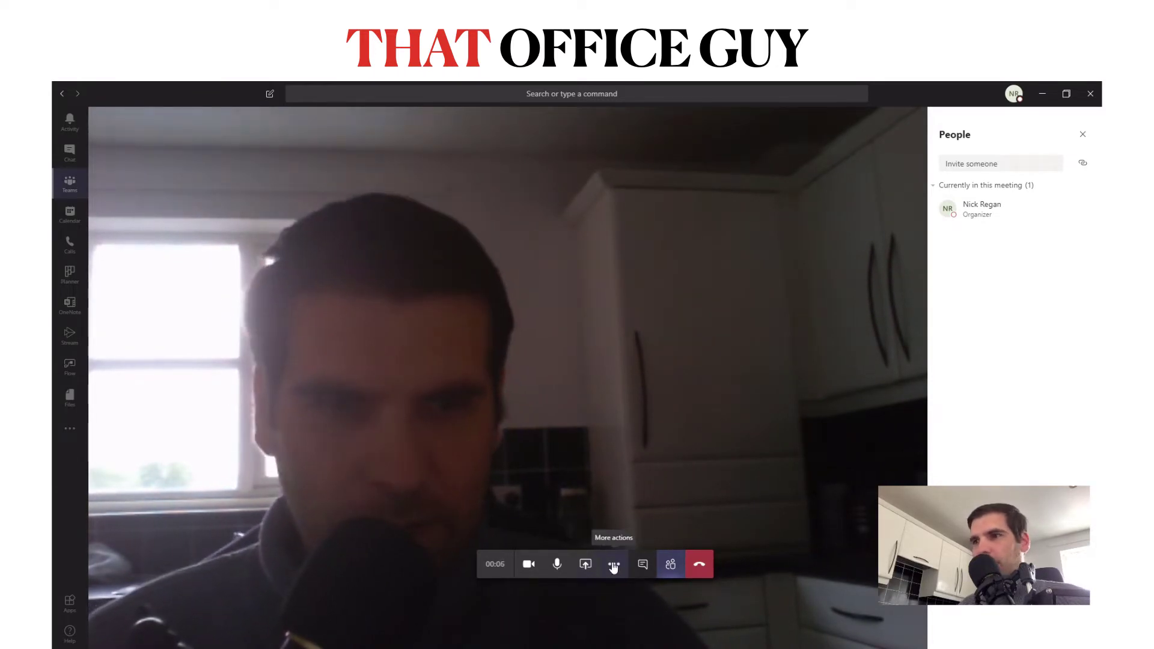
Step: Choose the built-in beach scene as the meeting background, then leave the meeting
click(614, 565)
click(624, 444)
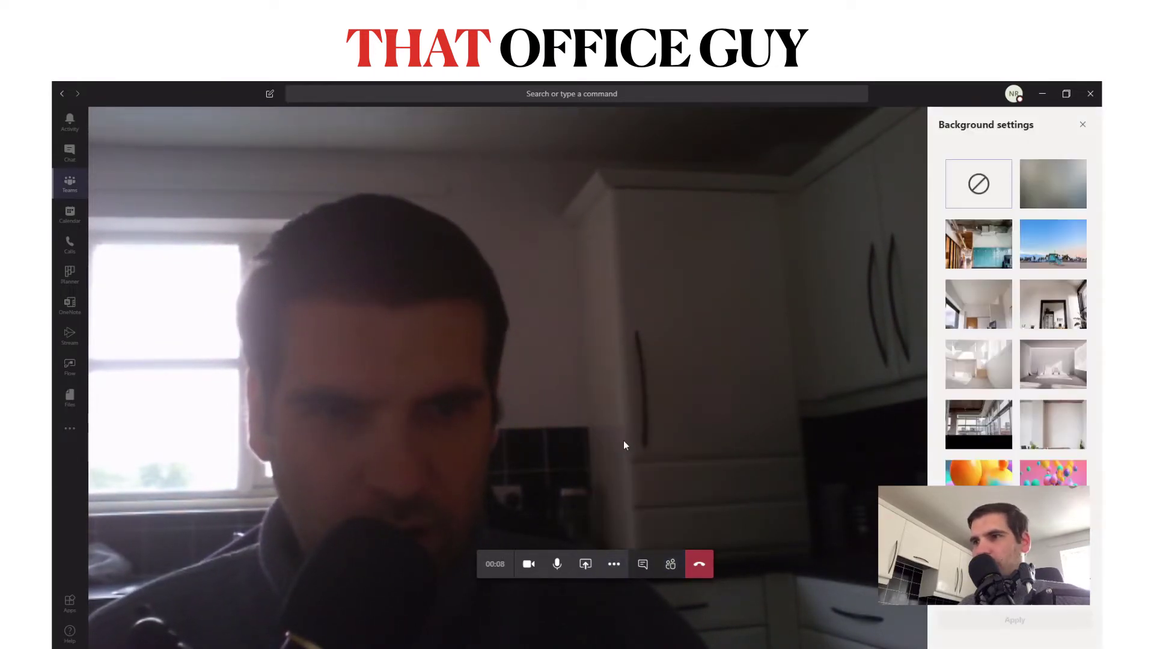
scroll(1052, 307, down, 5)
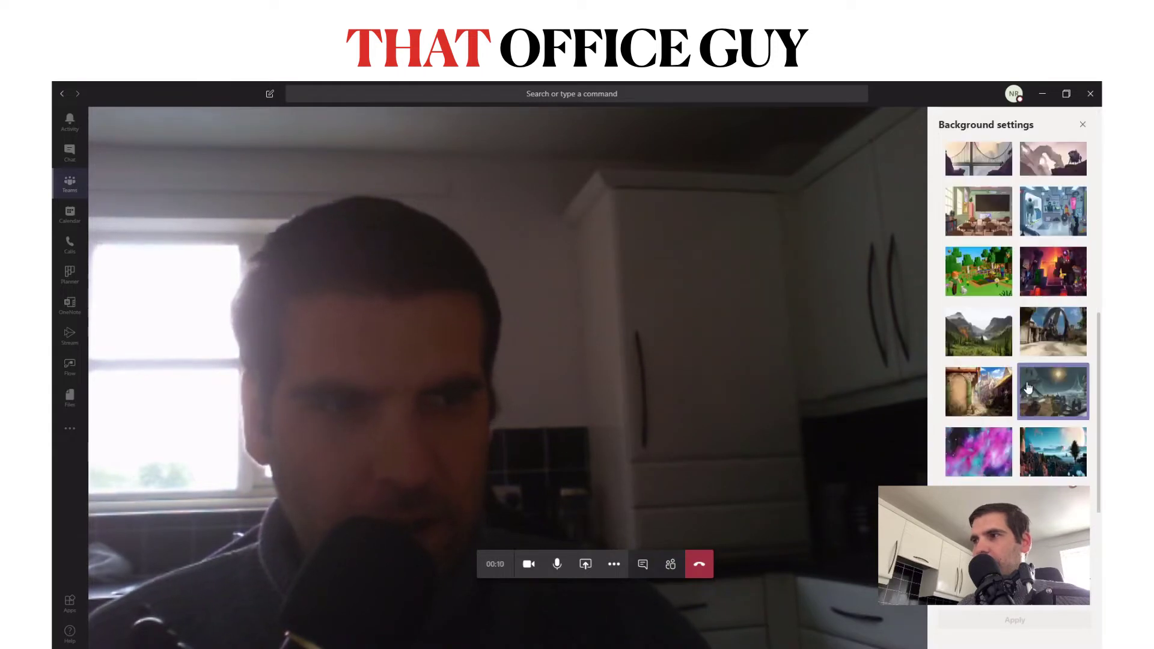
scroll(1028, 387, up, 8)
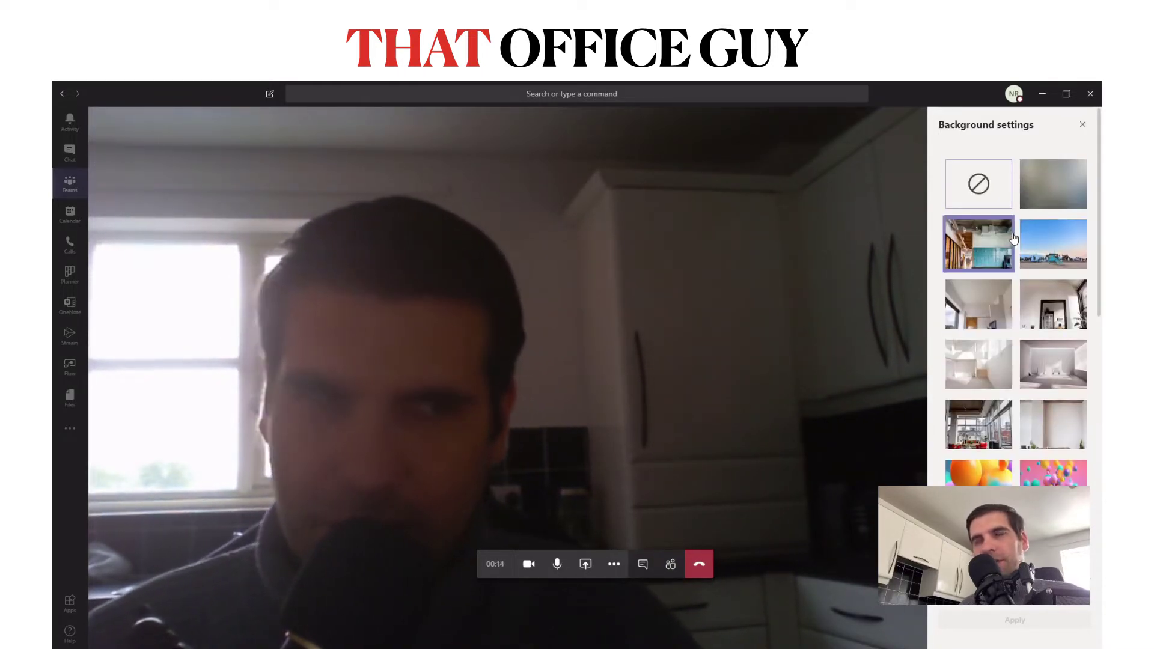
click(1029, 260)
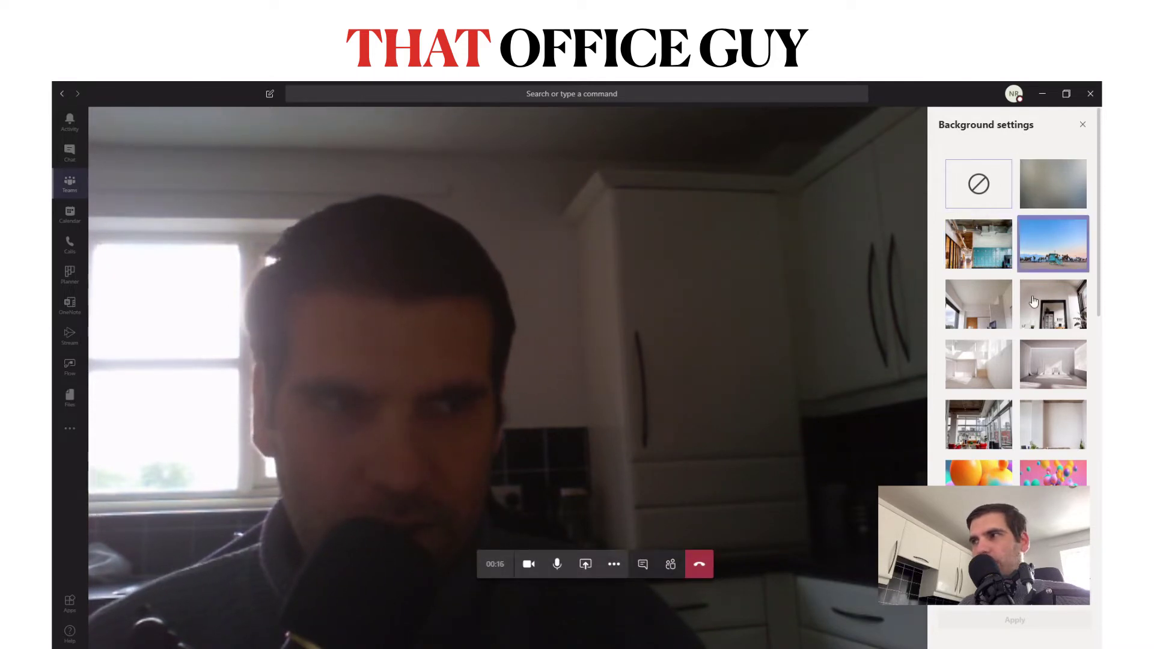
scroll(1032, 300, down, 10)
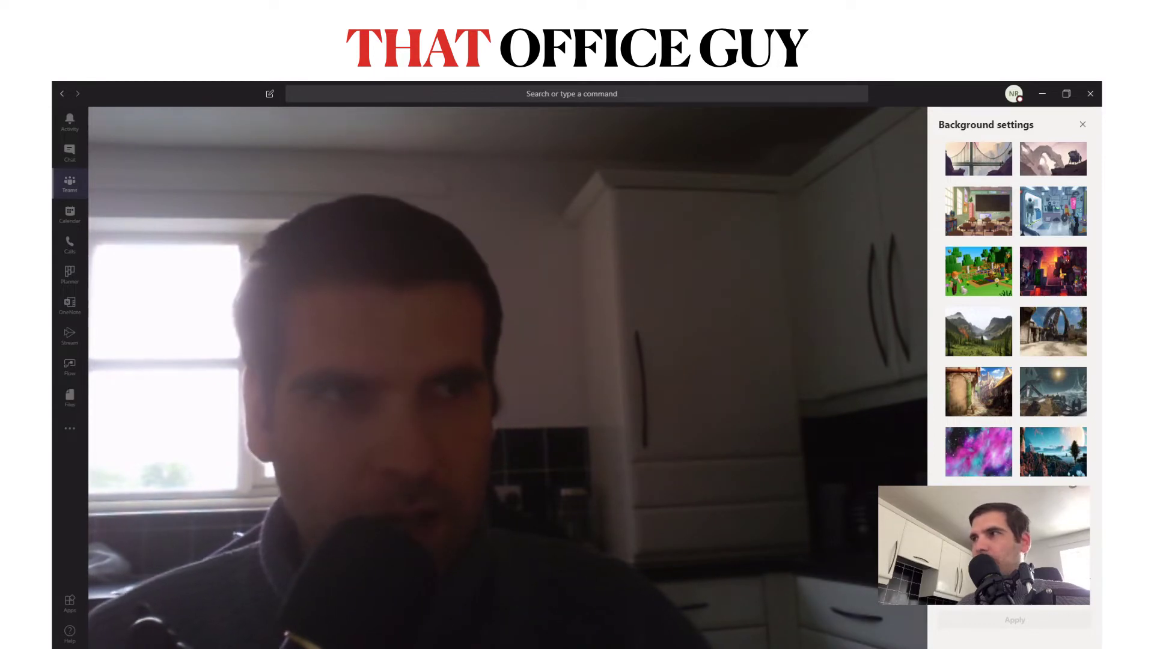
click(699, 565)
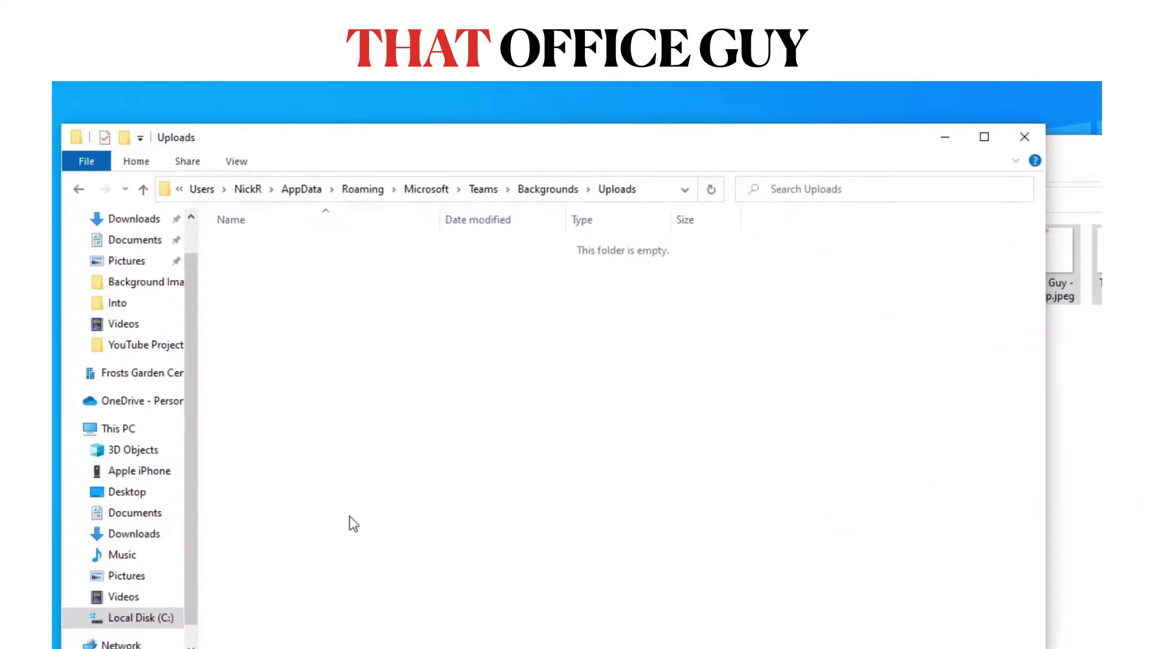
Step: Browse Local Disk (C:) > Users into the user's profile folder and select AppData
scroll(147, 405, down, 1)
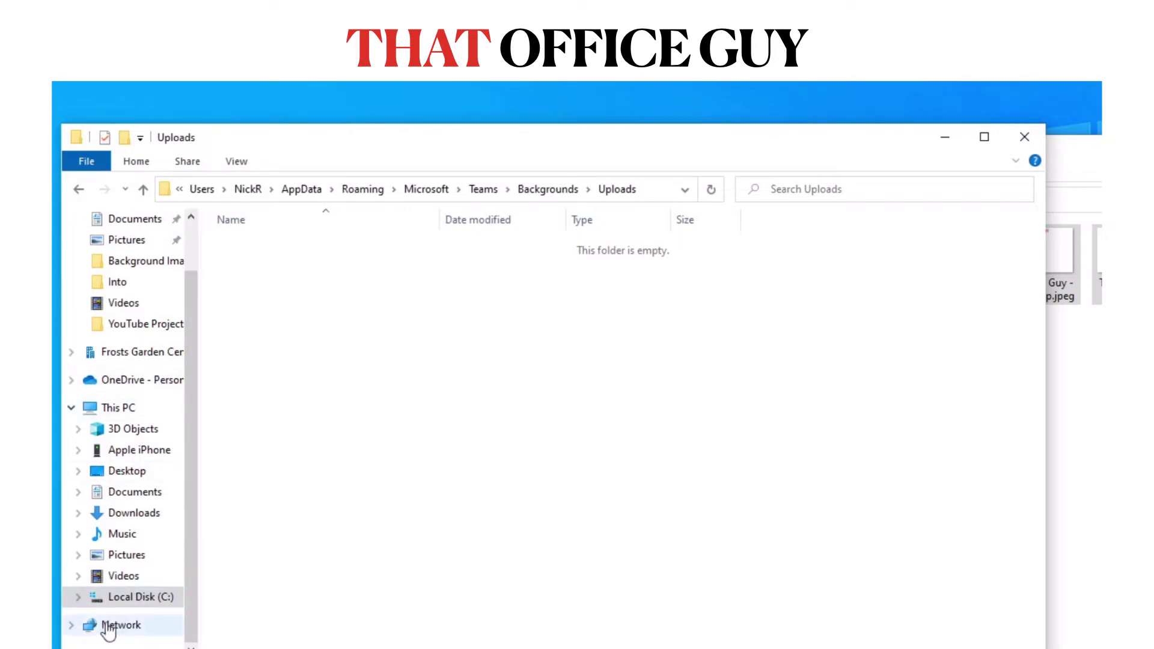
click(129, 602)
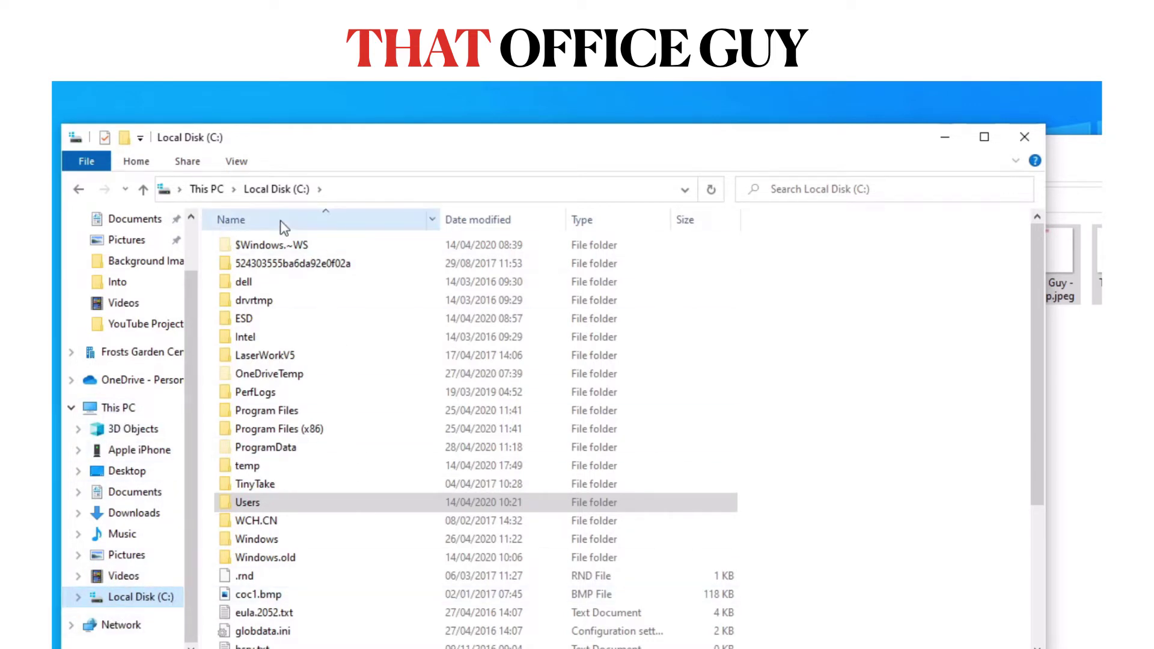
click(254, 502)
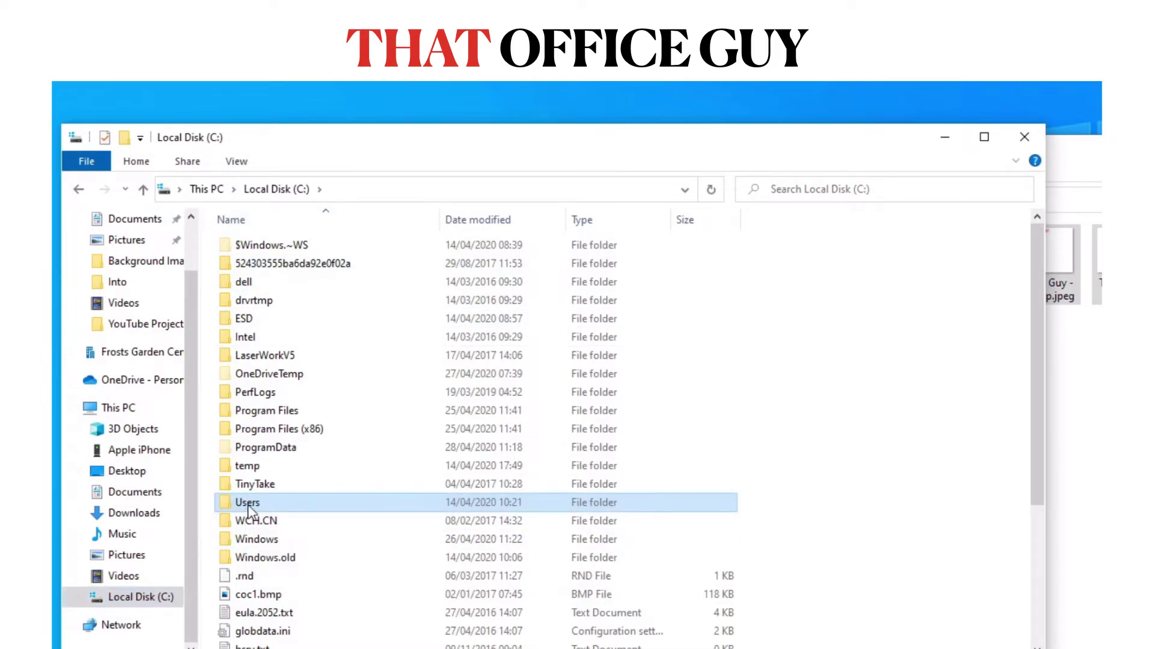
double_click(247, 503)
click(240, 264)
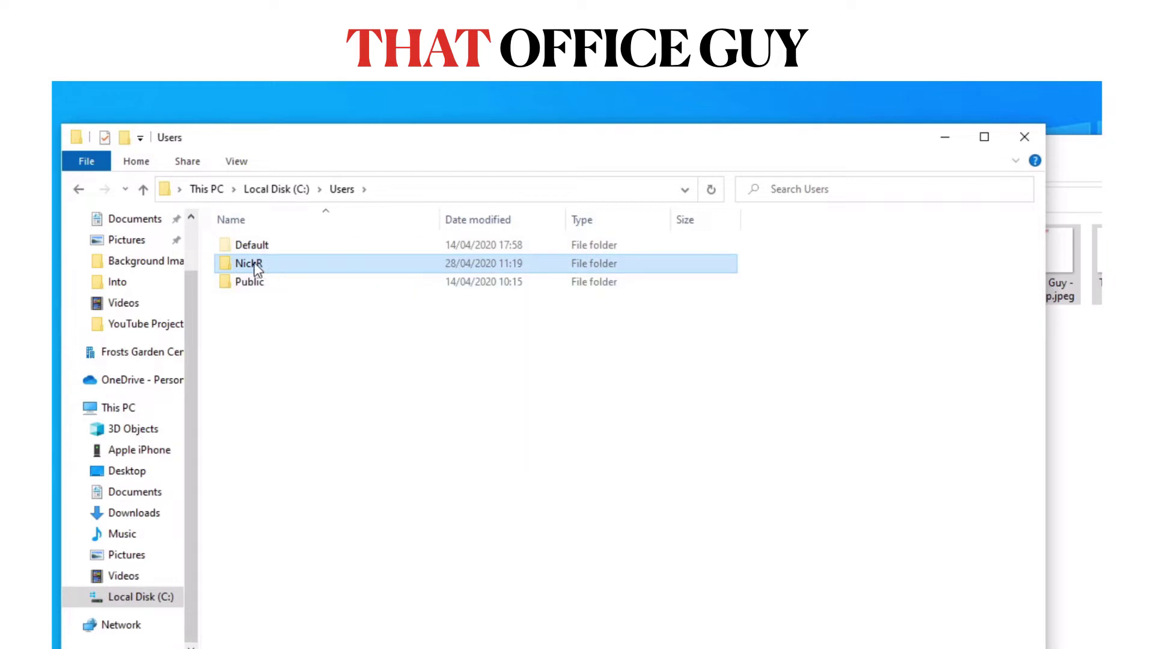
double_click(255, 268)
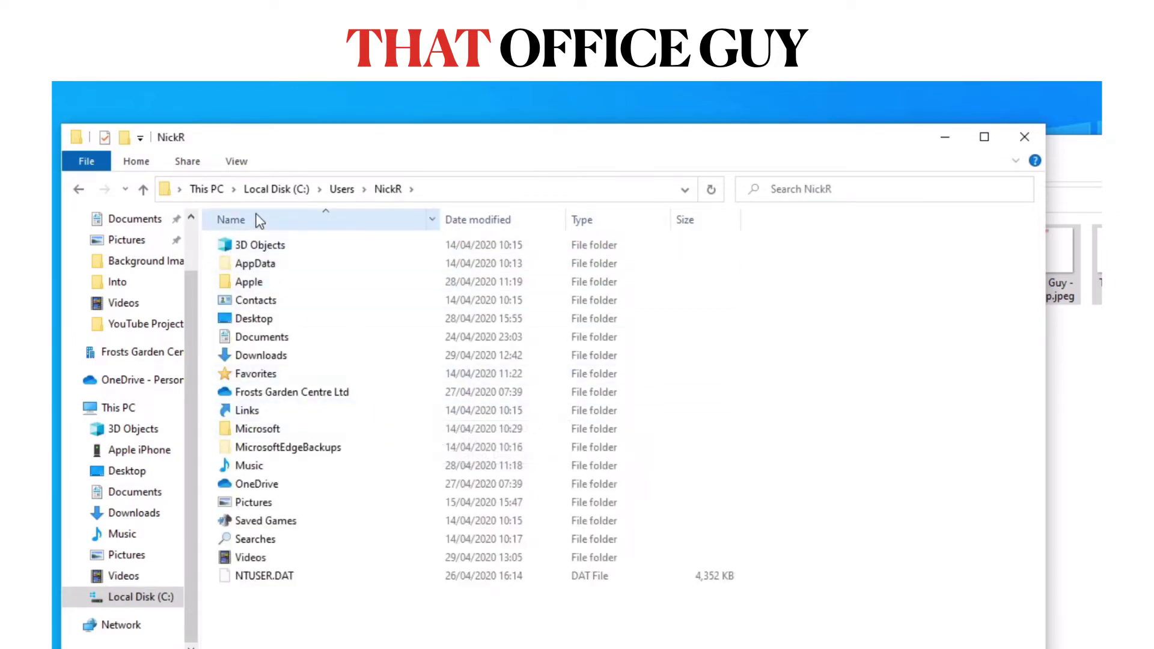
click(290, 268)
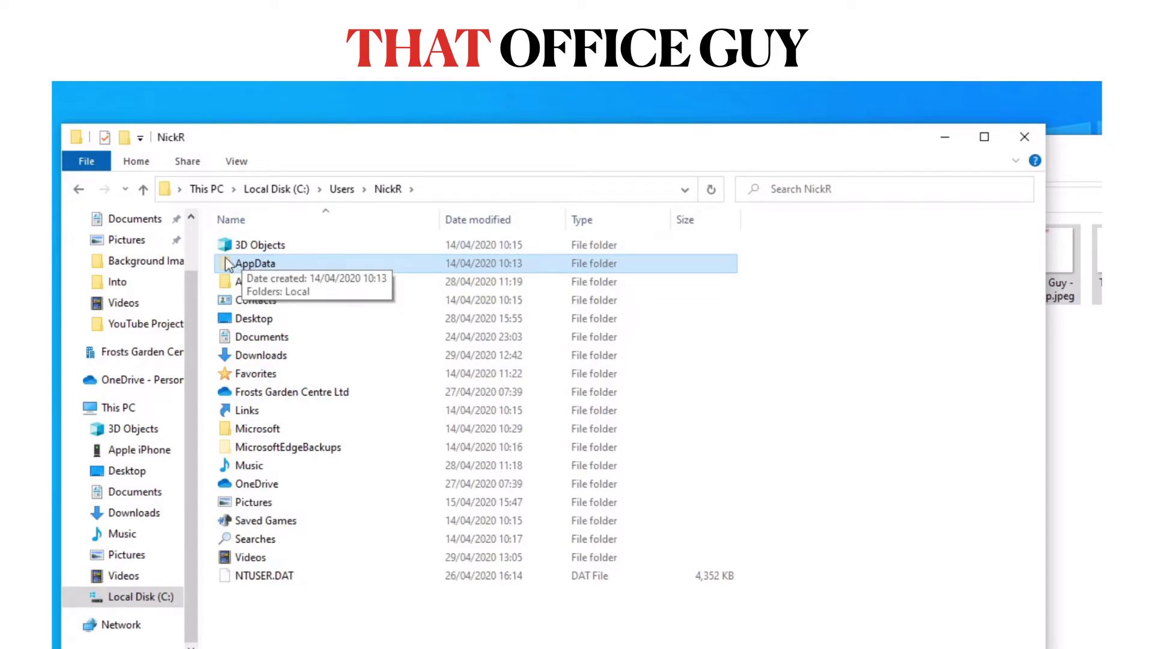
click(236, 161)
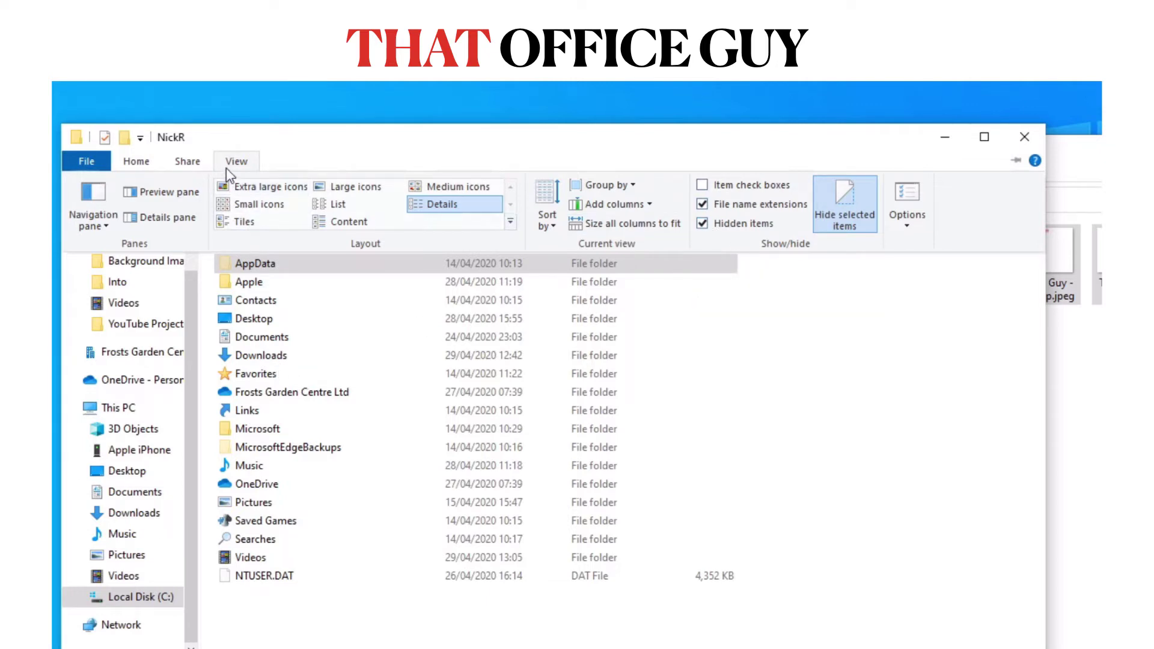
click(703, 224)
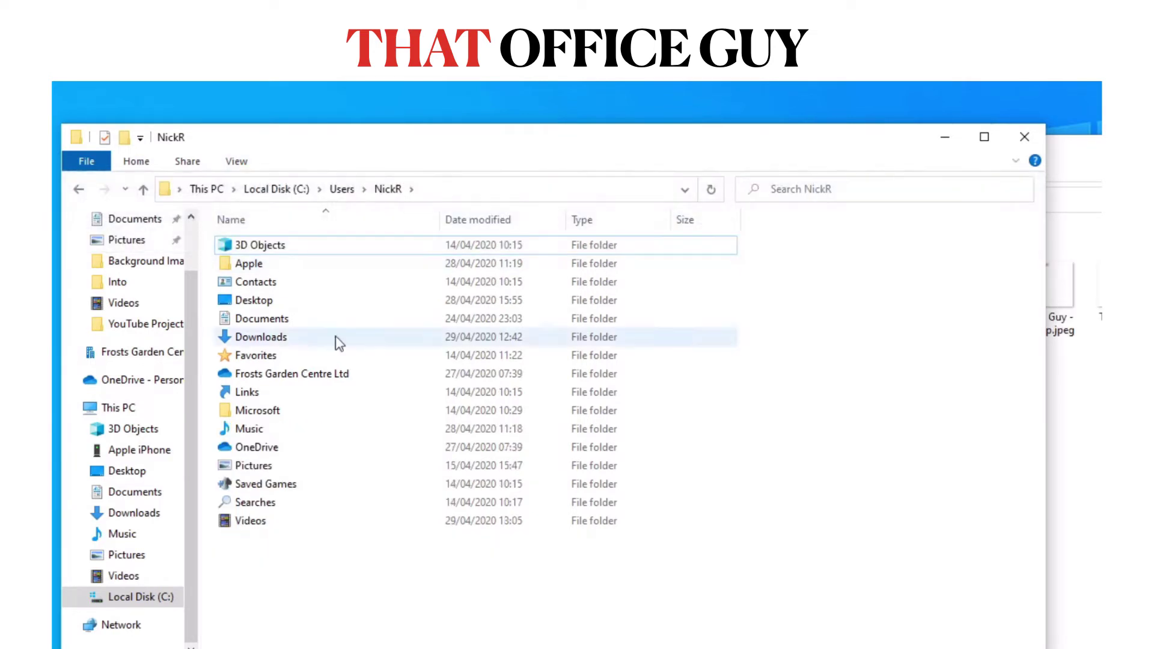
click(236, 163)
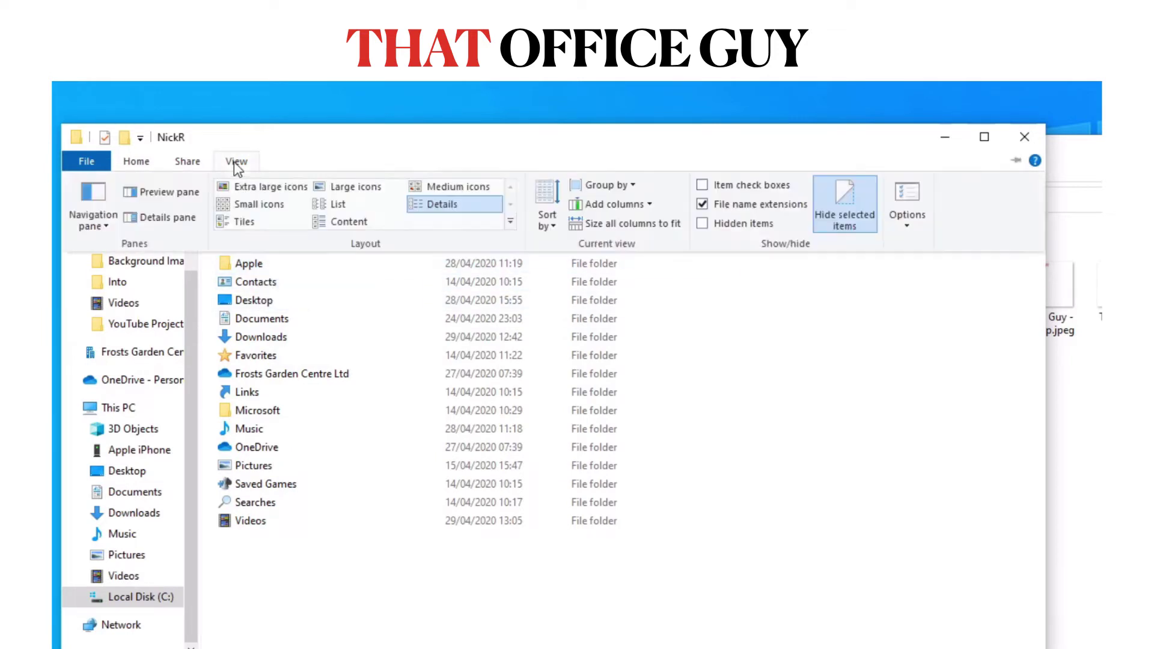
click(702, 224)
click(255, 263)
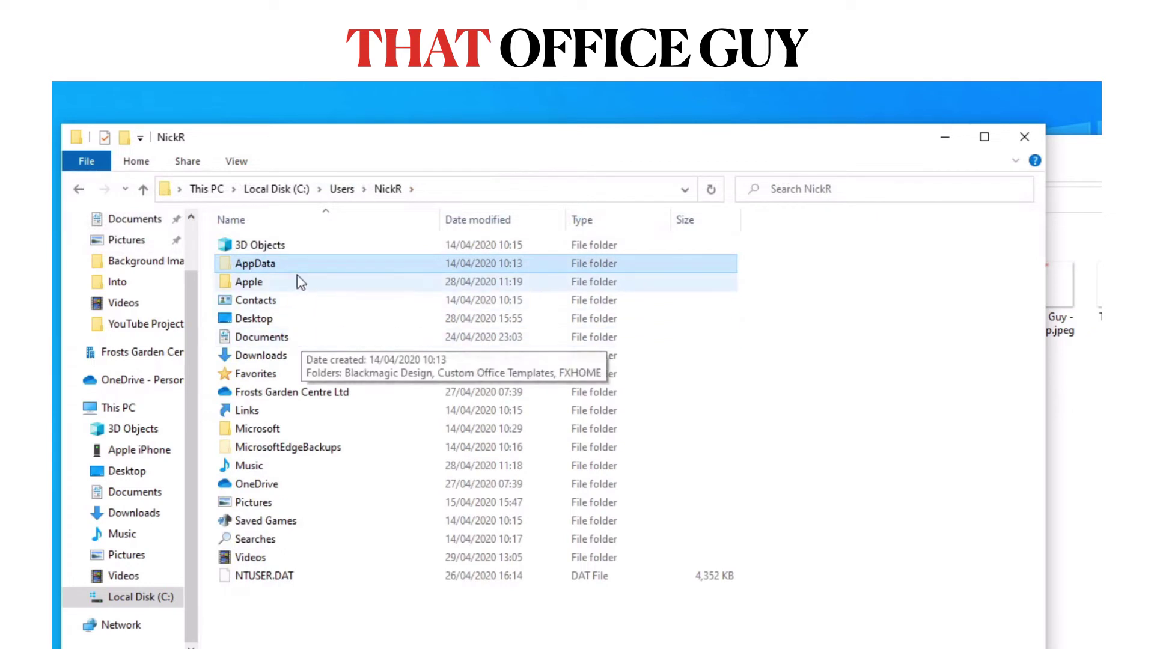
Step: Drill down through AppData > Roaming > Microsoft > Teams into the Backgrounds folder
double_click(275, 267)
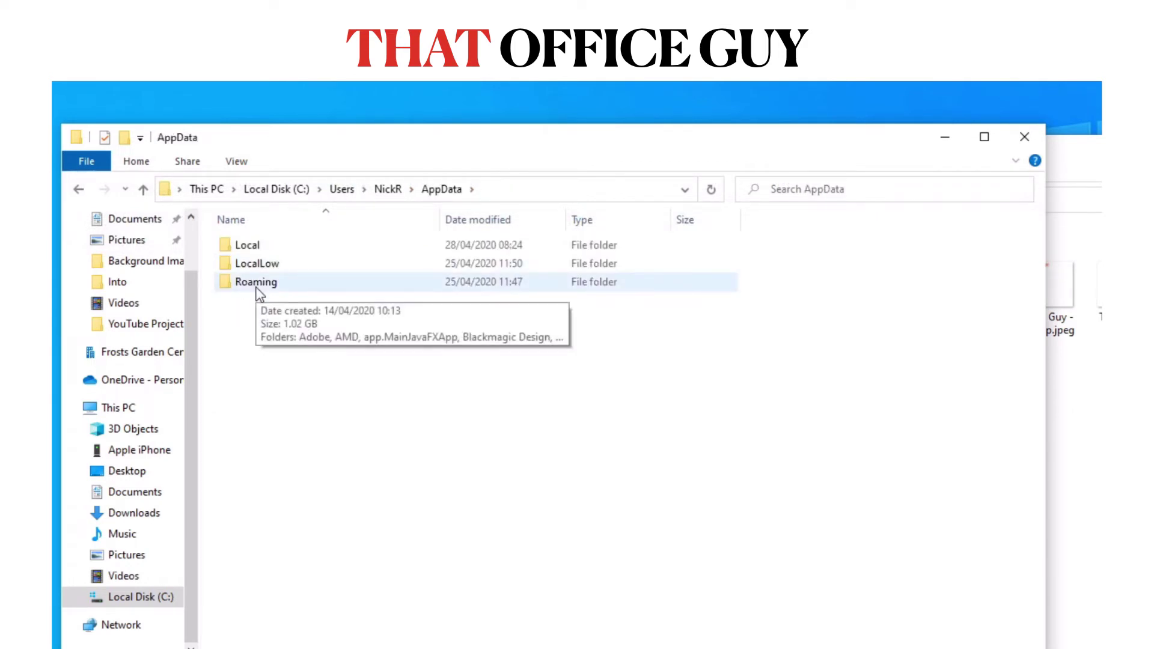
double_click(258, 291)
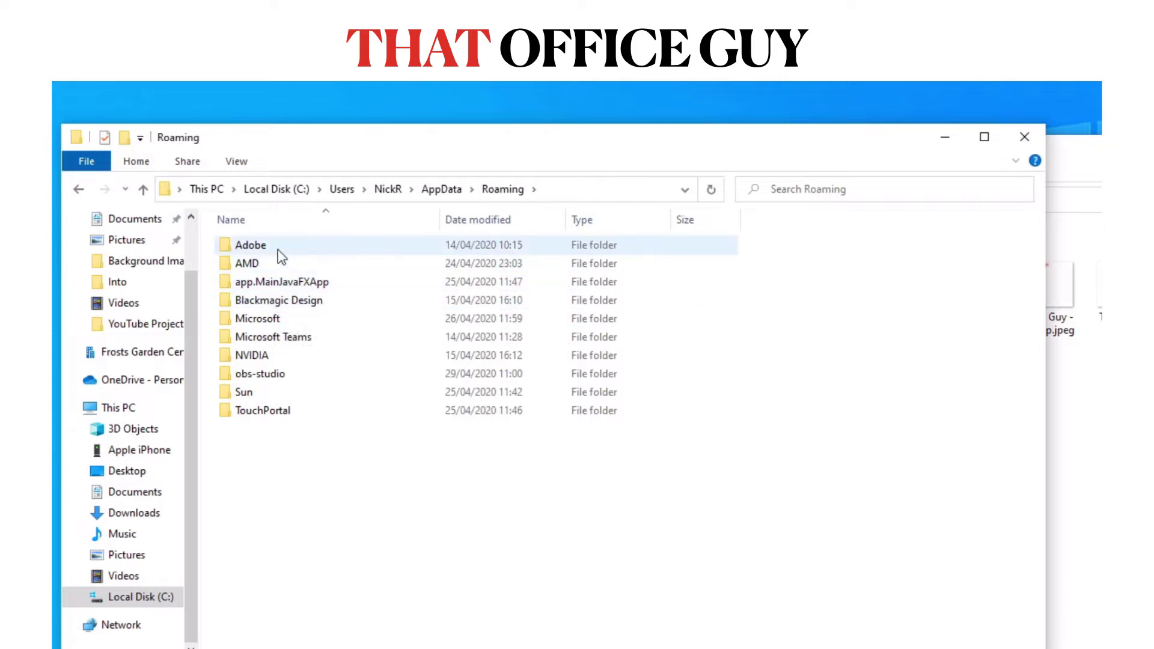
click(288, 320)
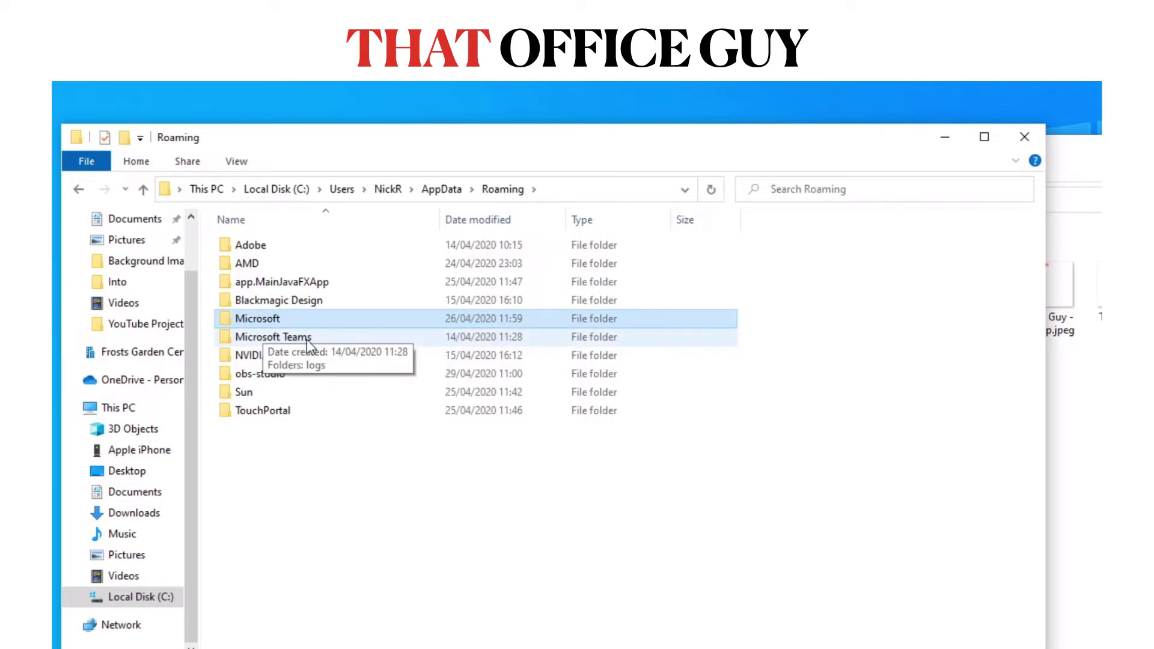
double_click(276, 326)
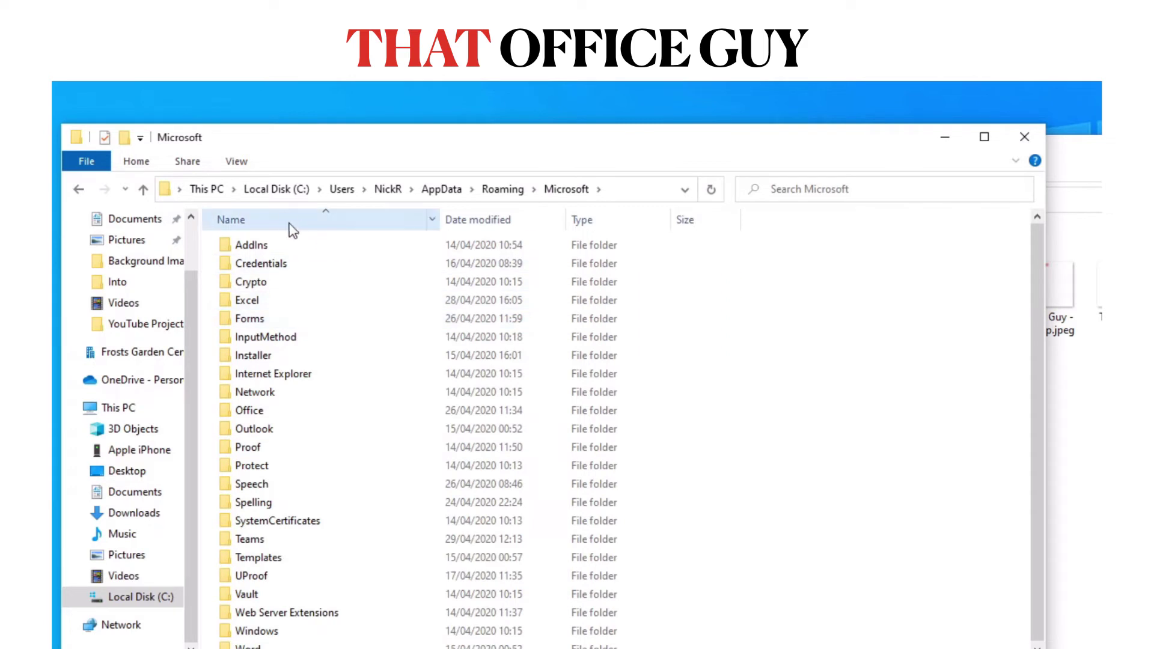
click(251, 541)
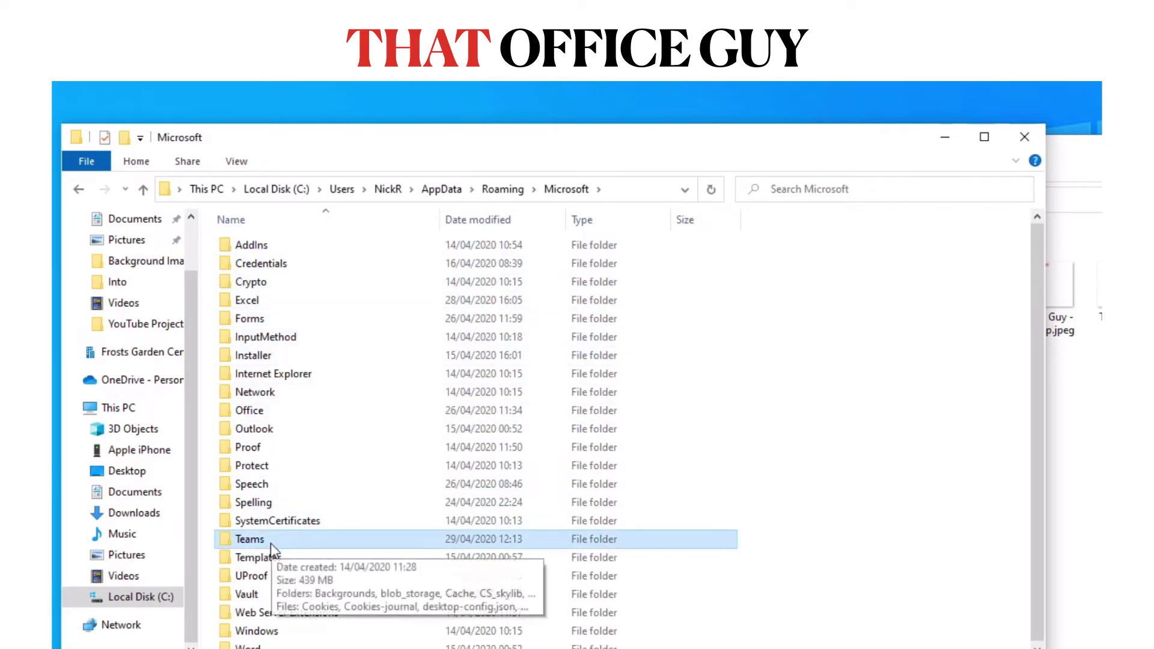
double_click(271, 543)
click(270, 250)
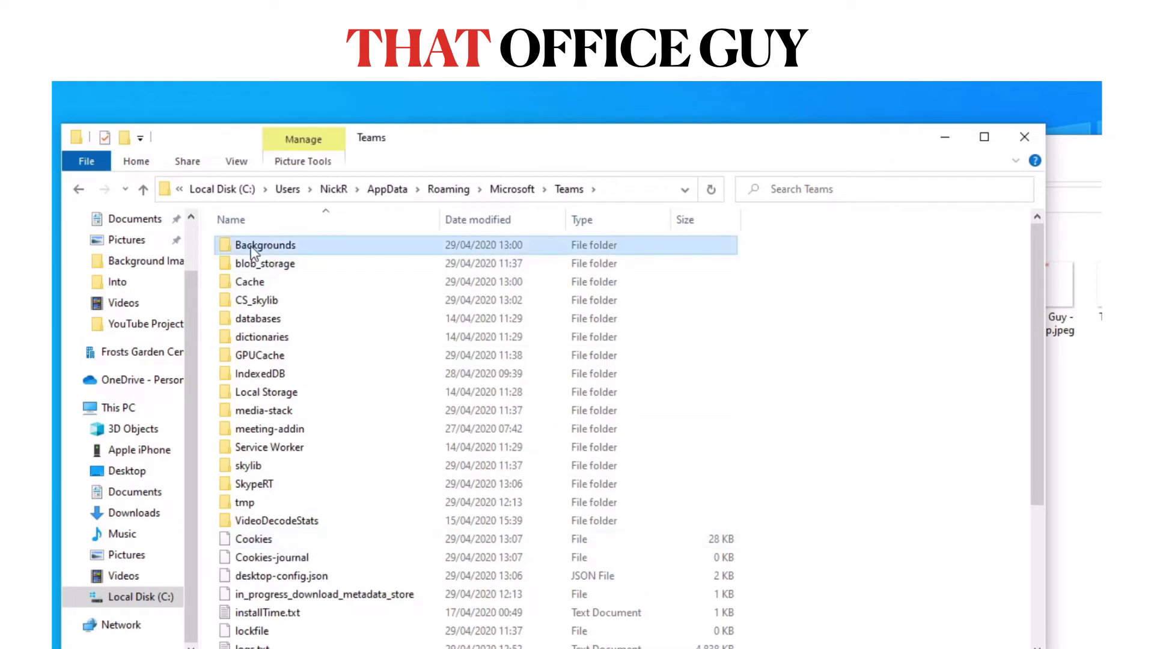
double_click(301, 251)
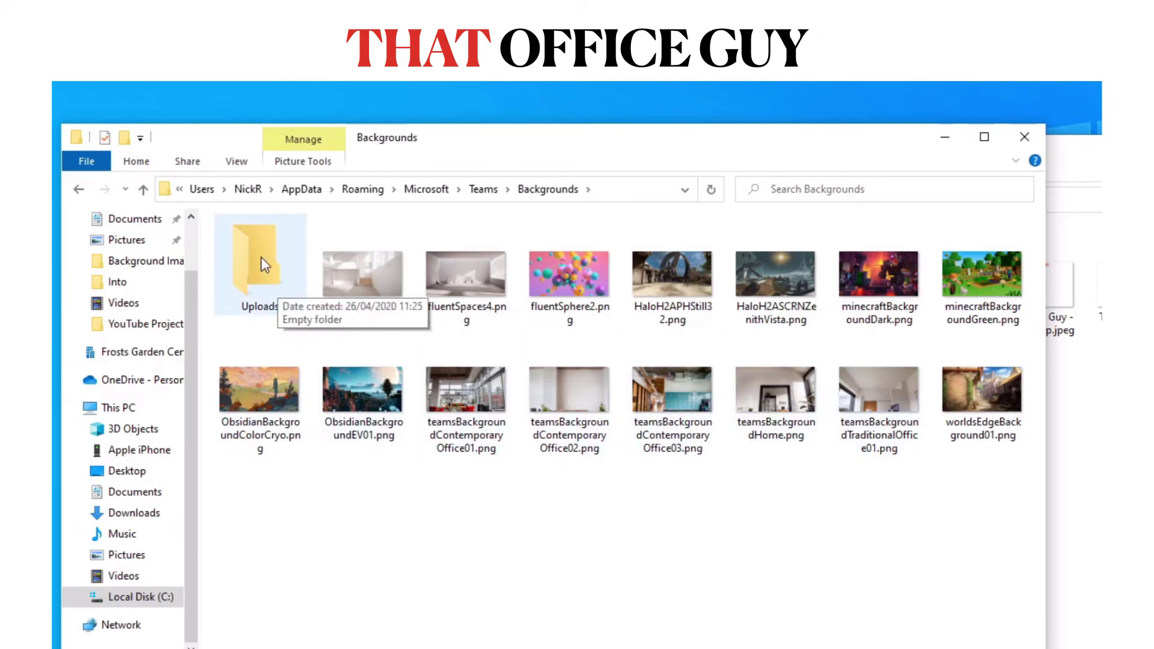
Step: Place Uploads beside Background Images and drag the five custom images, including both That Office Guy banners, into Uploads
double_click(262, 292)
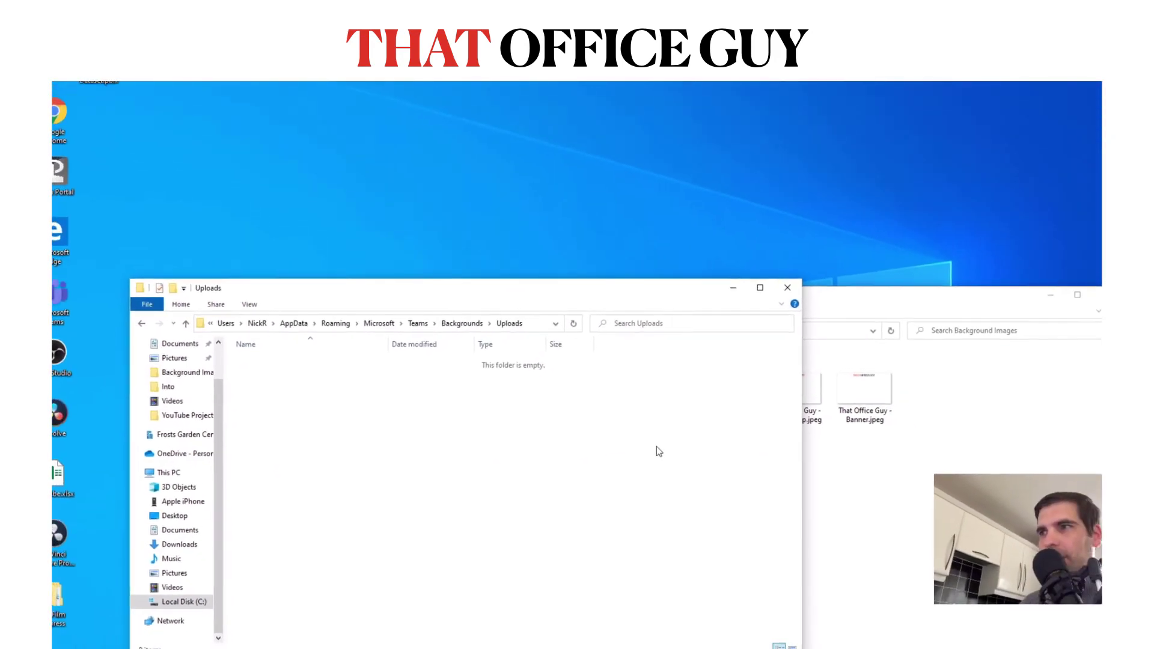
drag(573, 255, 568, 215)
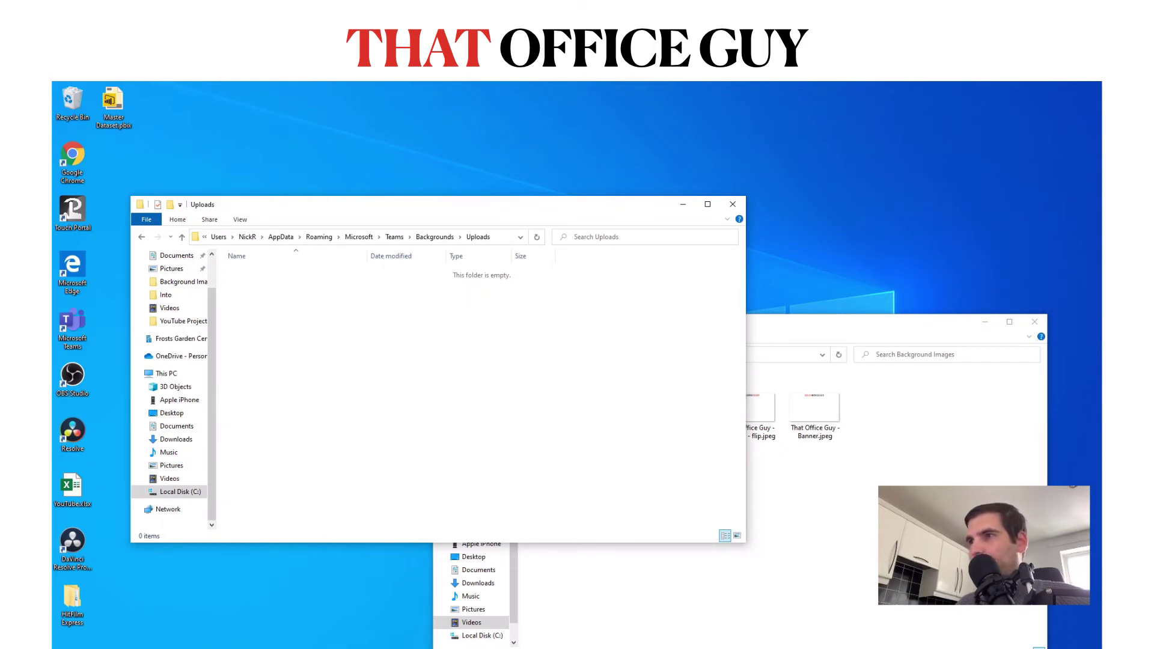
click(876, 340)
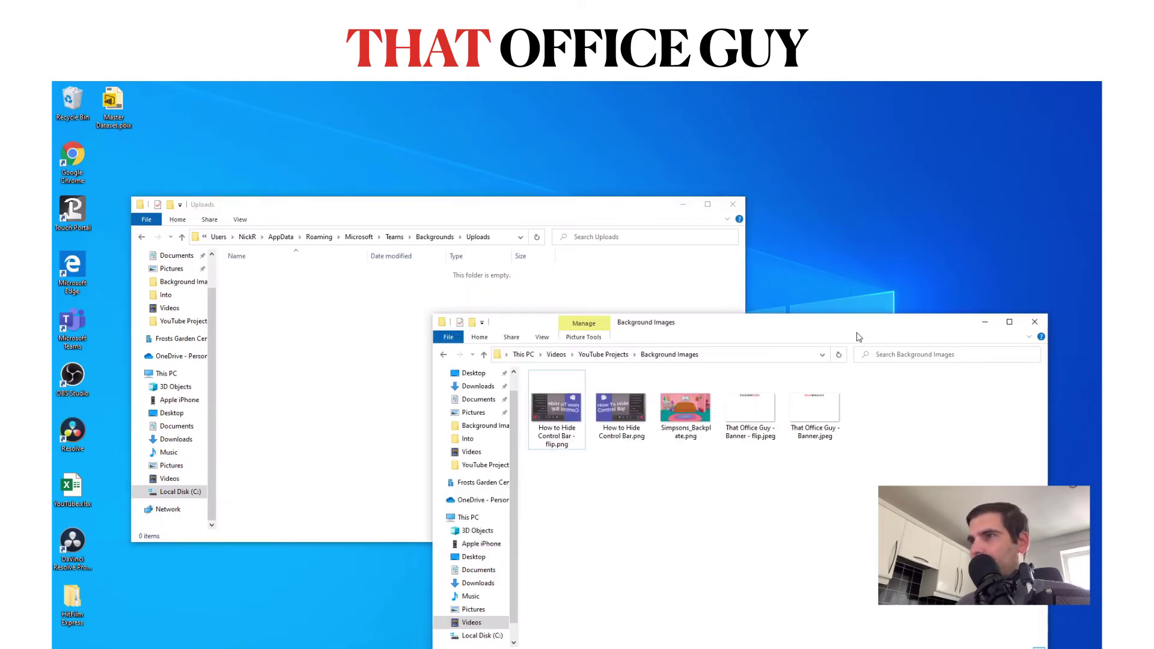
drag(757, 330, 827, 316)
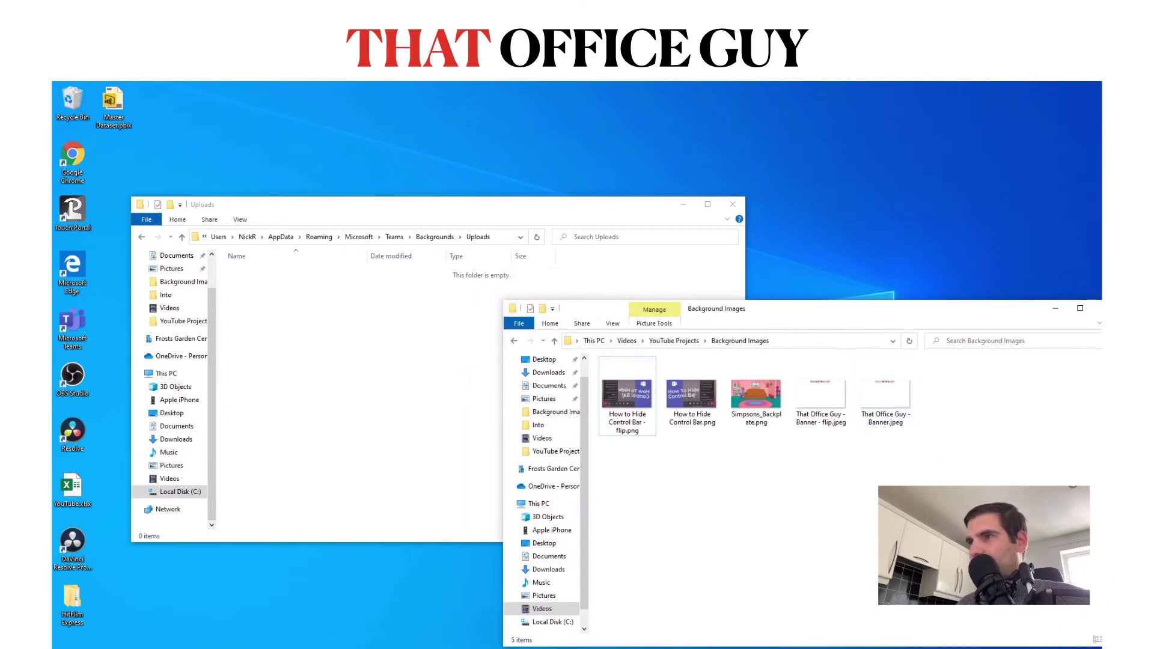
drag(962, 507, 336, 384)
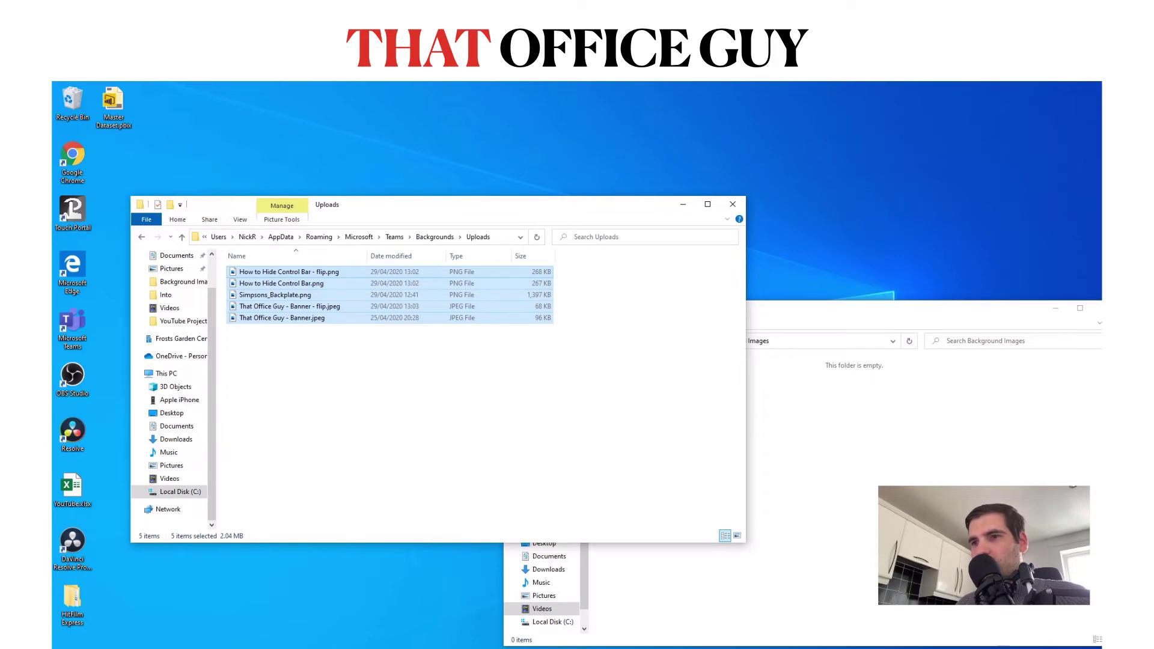
key(alt+Tab)
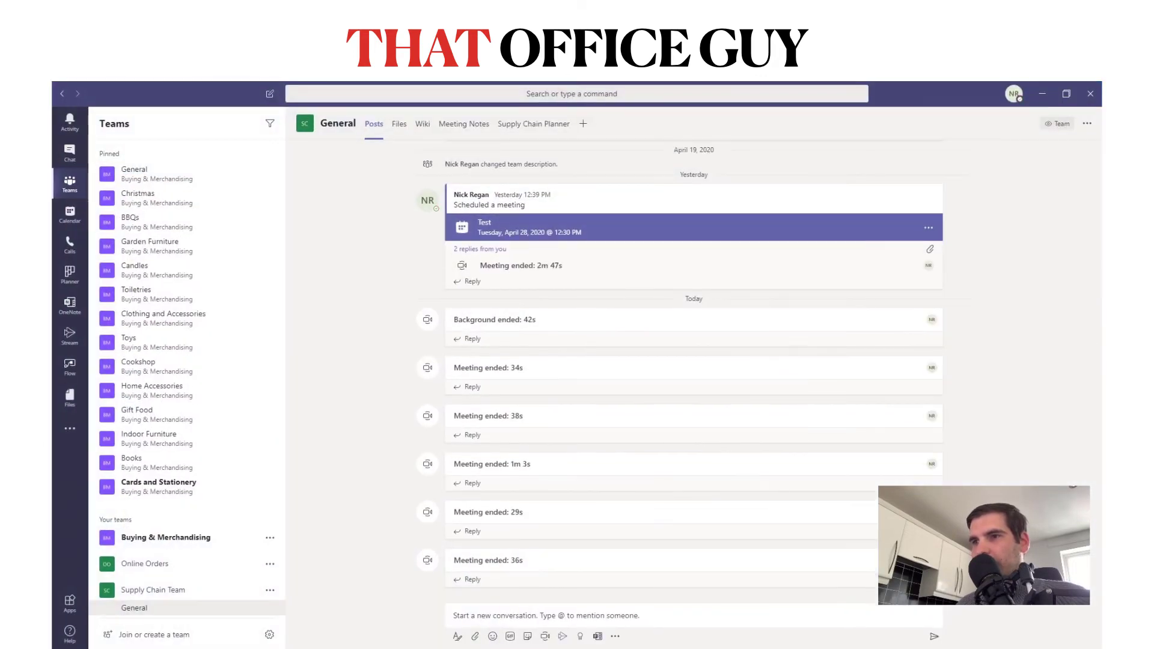
Step: Start a new Meet now call and open the background effects gallery to view the uploaded images
click(544, 638)
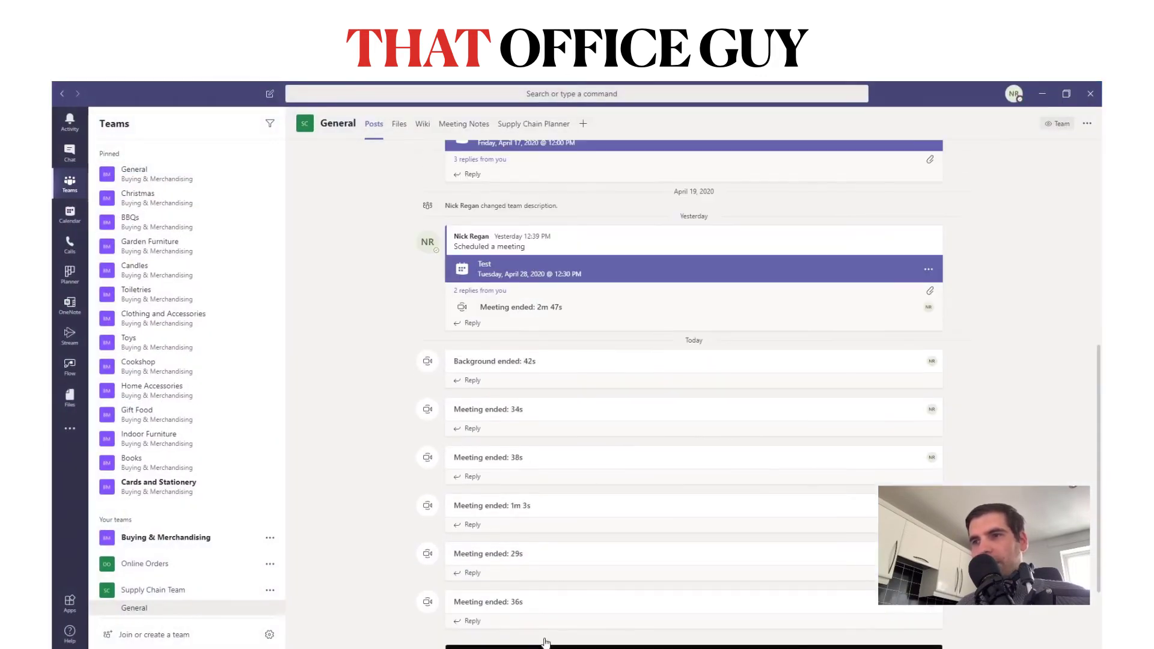
click(694, 604)
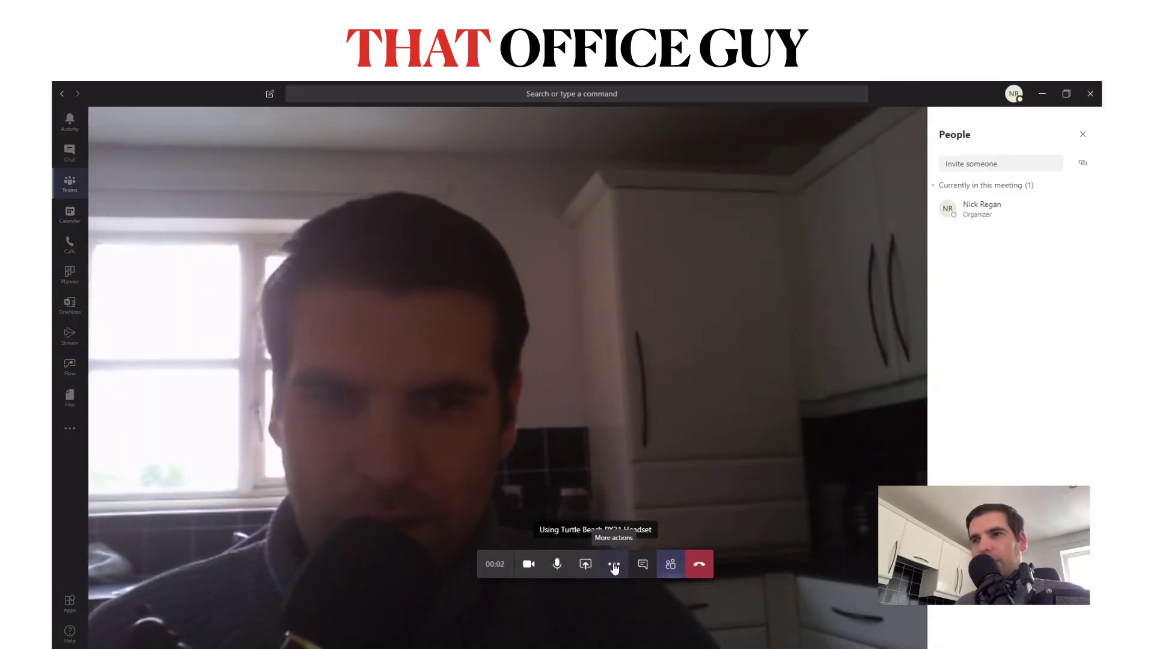
click(613, 565)
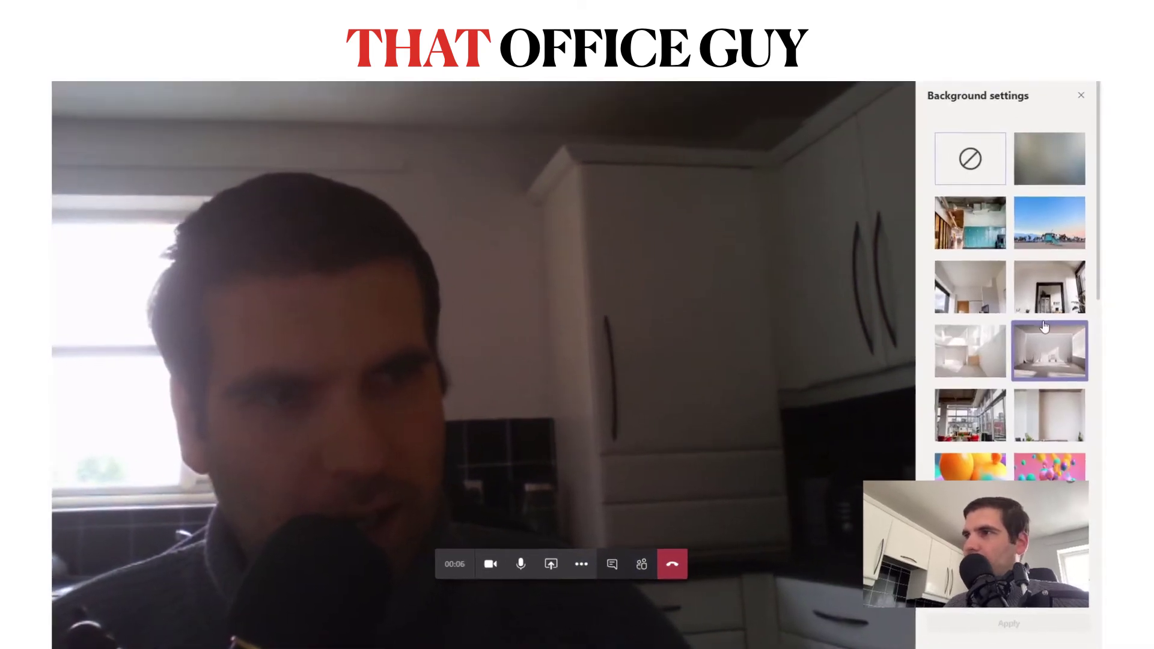
scroll(1036, 390, down, 5)
click(1037, 414)
scroll(1021, 375, down, 3)
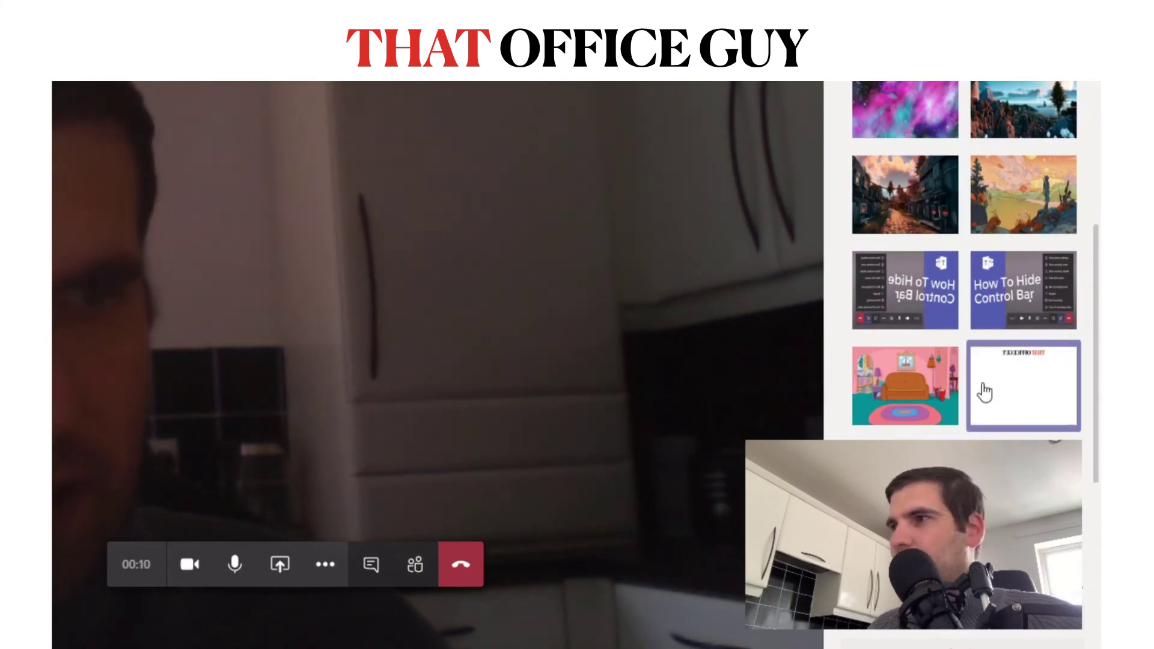
Step: Preview the custom thumbnails and apply the How To Hide Control Bar background
click(1020, 305)
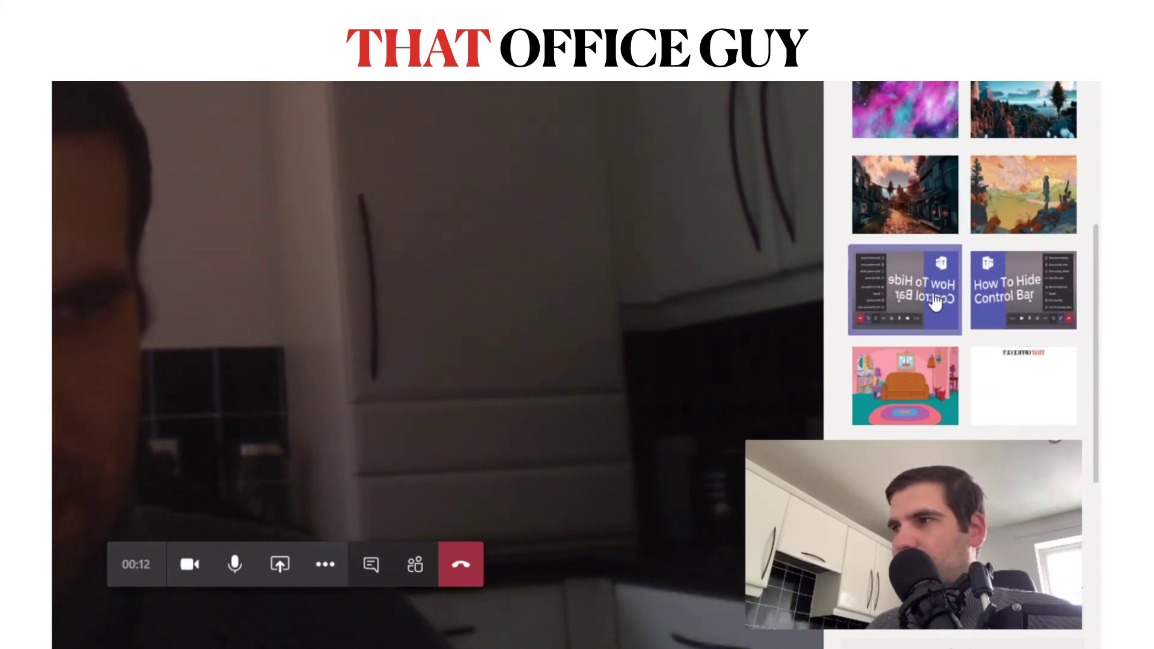
click(1033, 395)
click(992, 273)
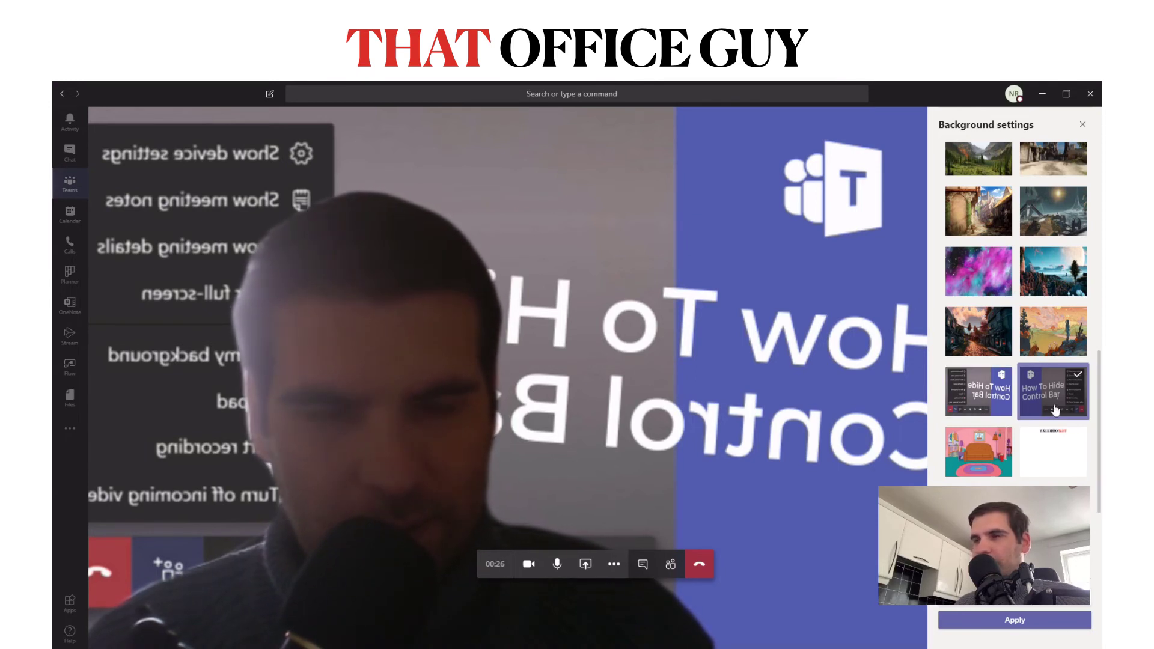
click(981, 398)
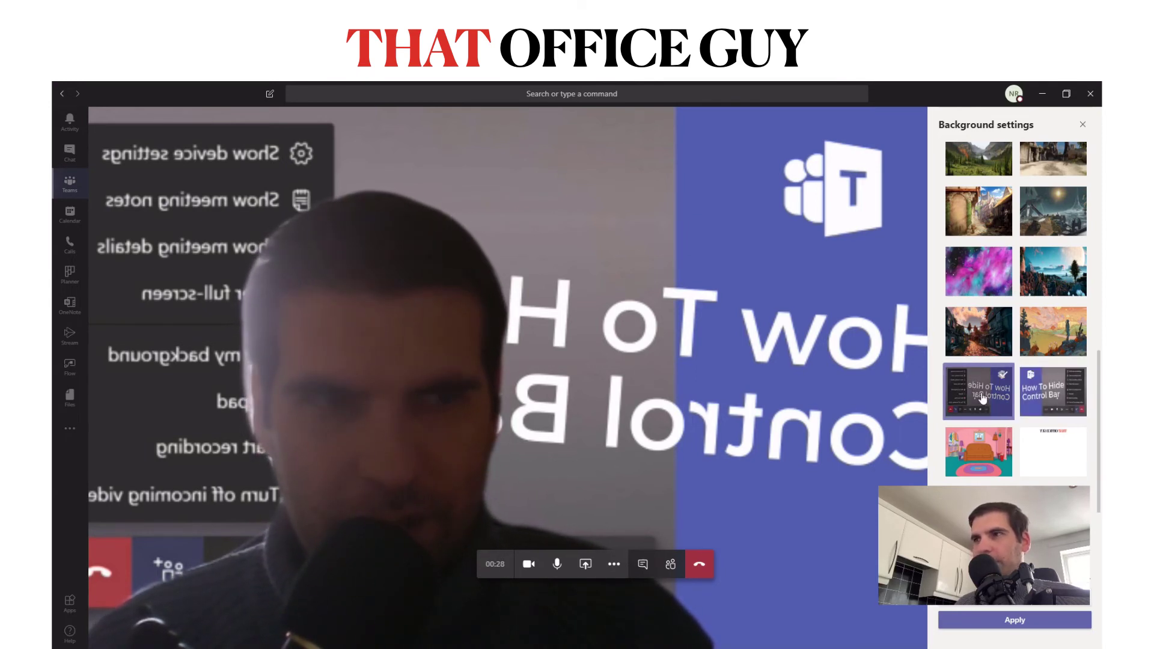
click(1025, 624)
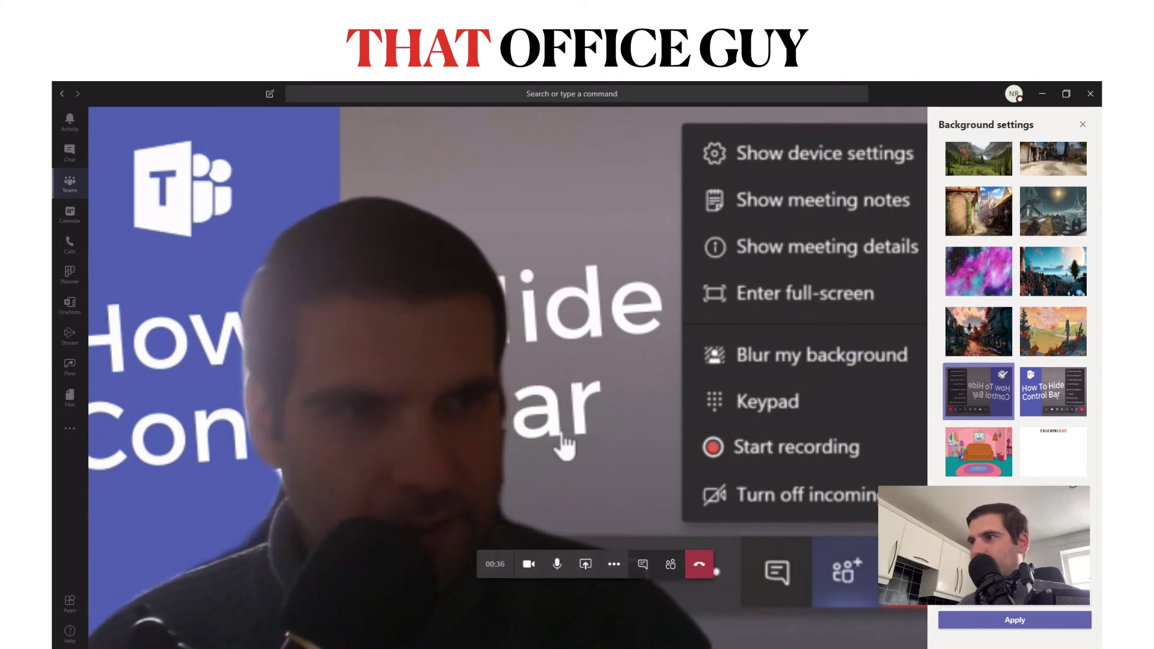
Step: Apply the pink living-room image, then apply the white THAT OFFICE GUY banner
click(979, 451)
click(998, 622)
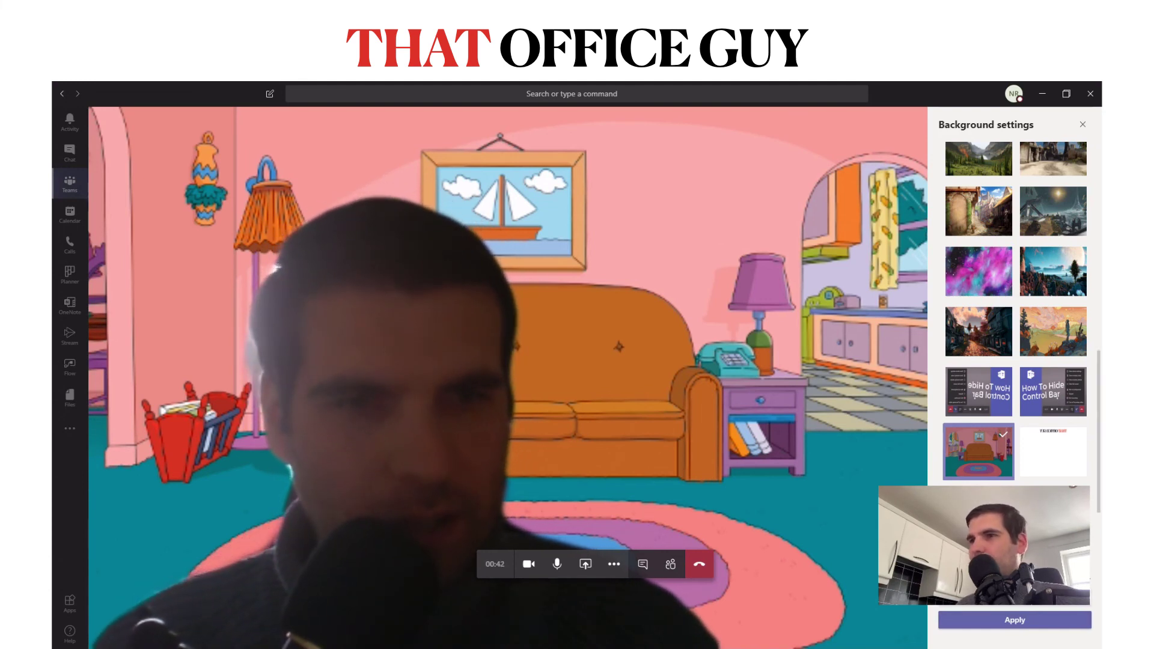
click(1037, 461)
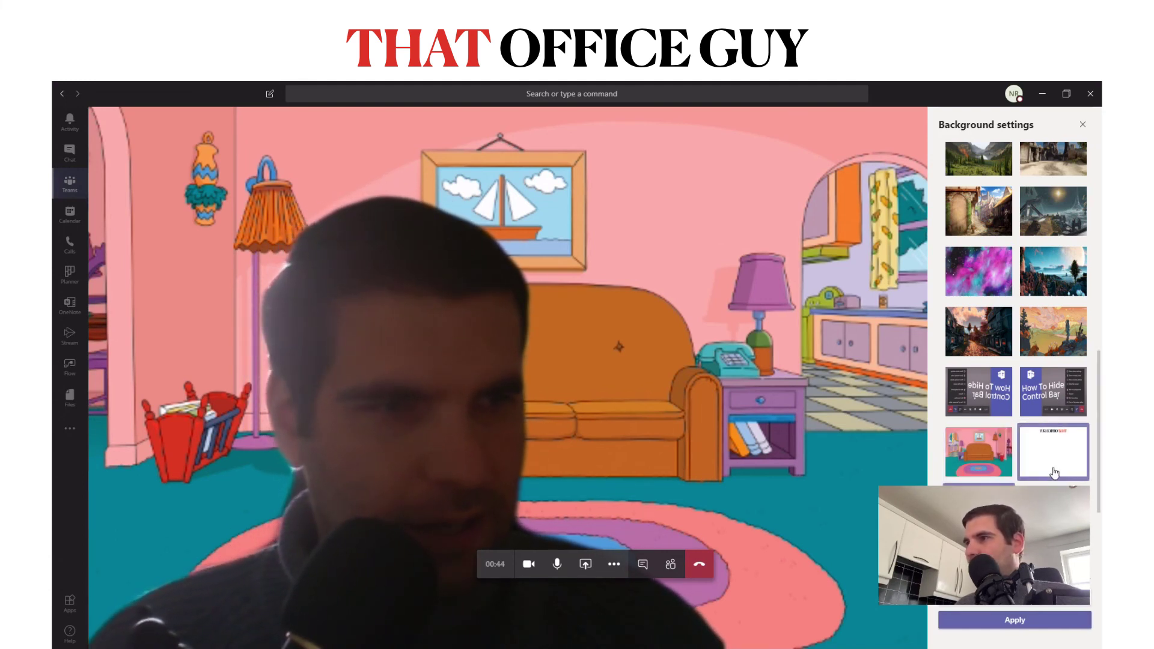
click(1040, 625)
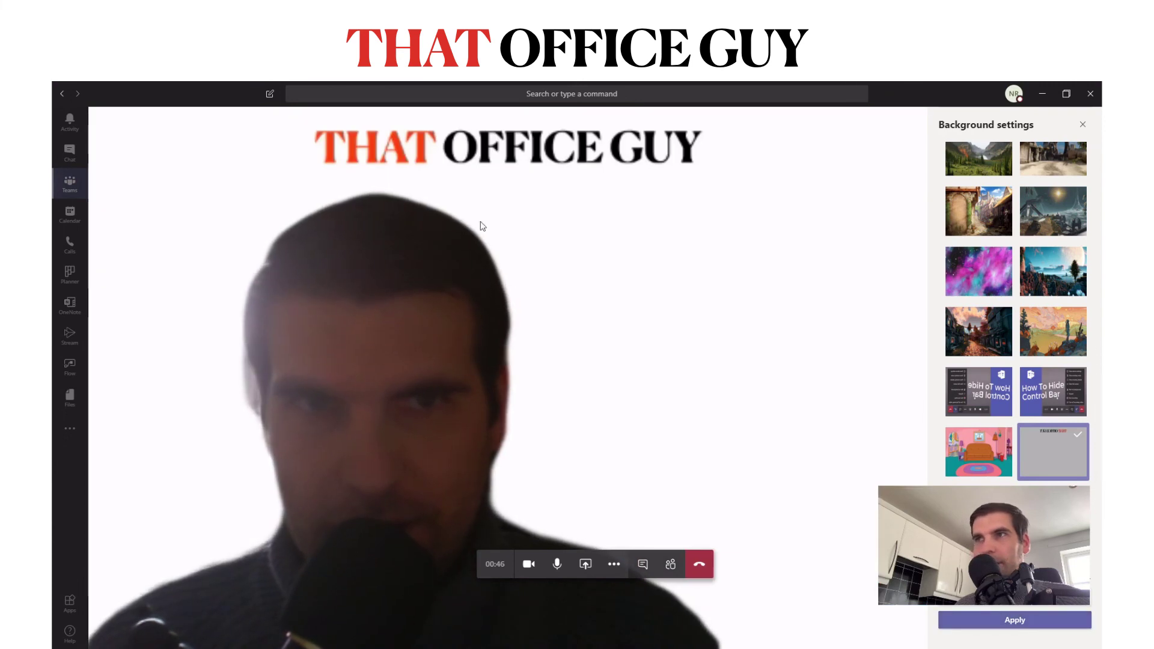